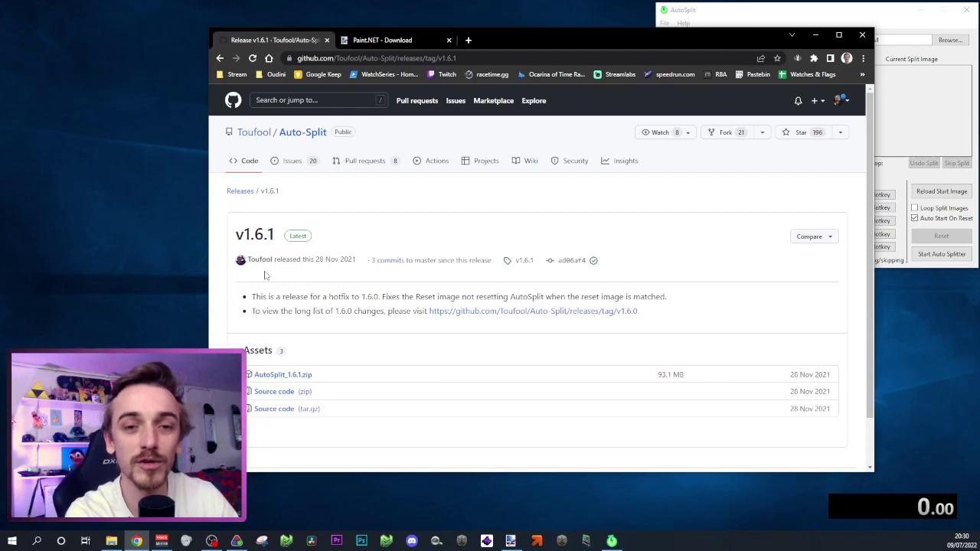
Look over the paint.net download page, then return to the Auto-Split release page
mouse_move(265, 264)
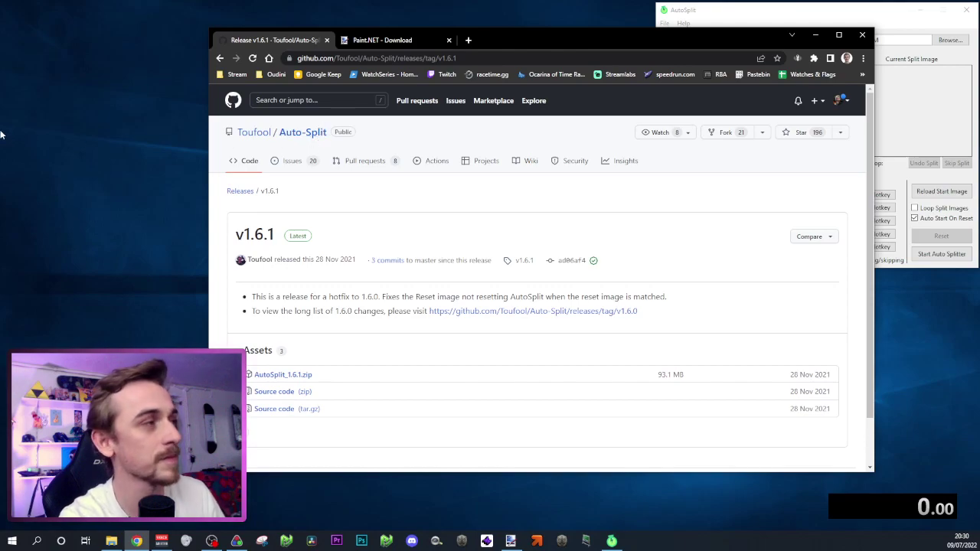
click(385, 39)
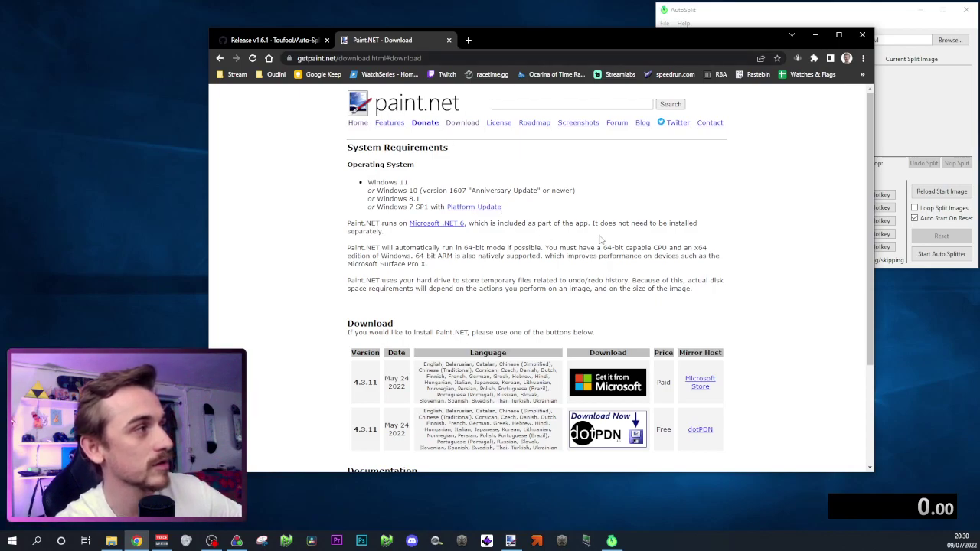
scroll(754, 240, down, 2)
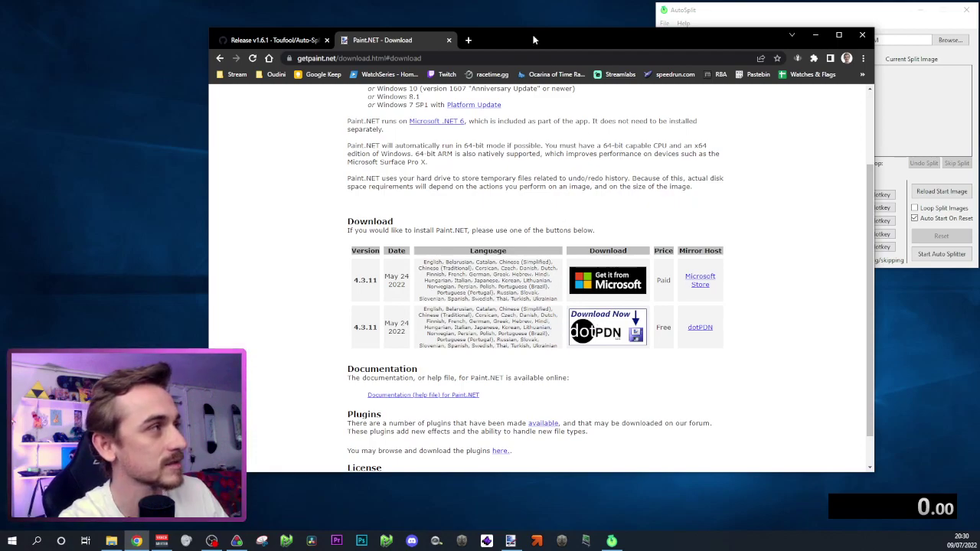
click(269, 42)
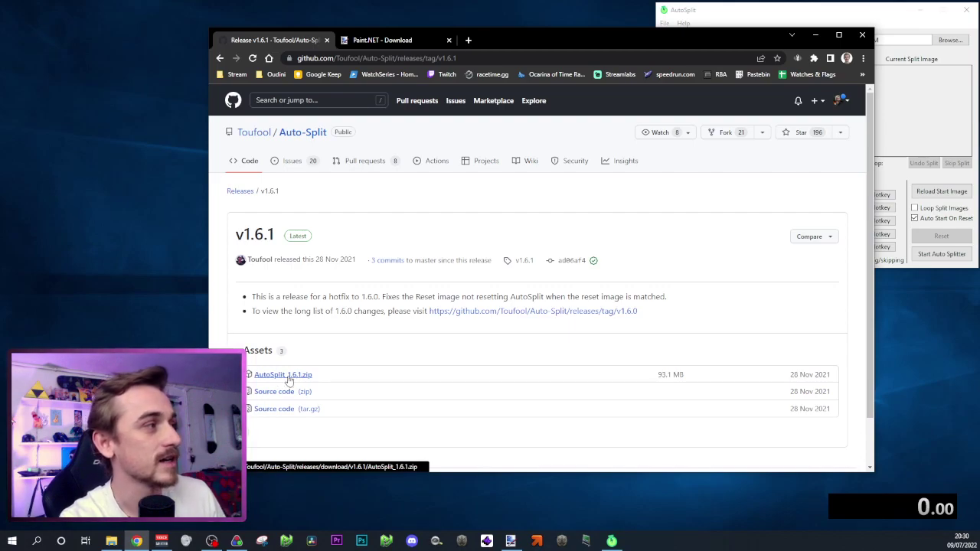
Show the AutoSplit_1.6.1 folder in File Explorer beside the AutoSplit window
click(111, 541)
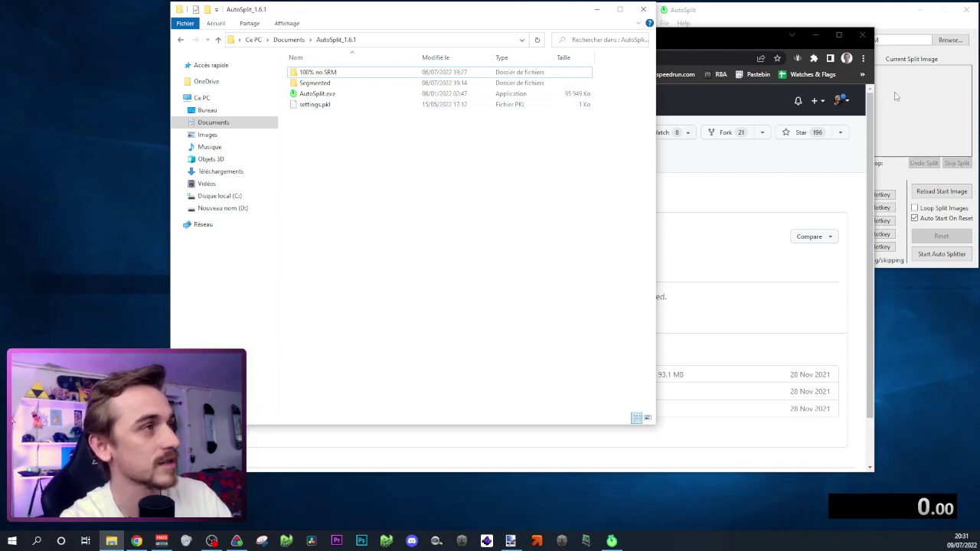
click(865, 17)
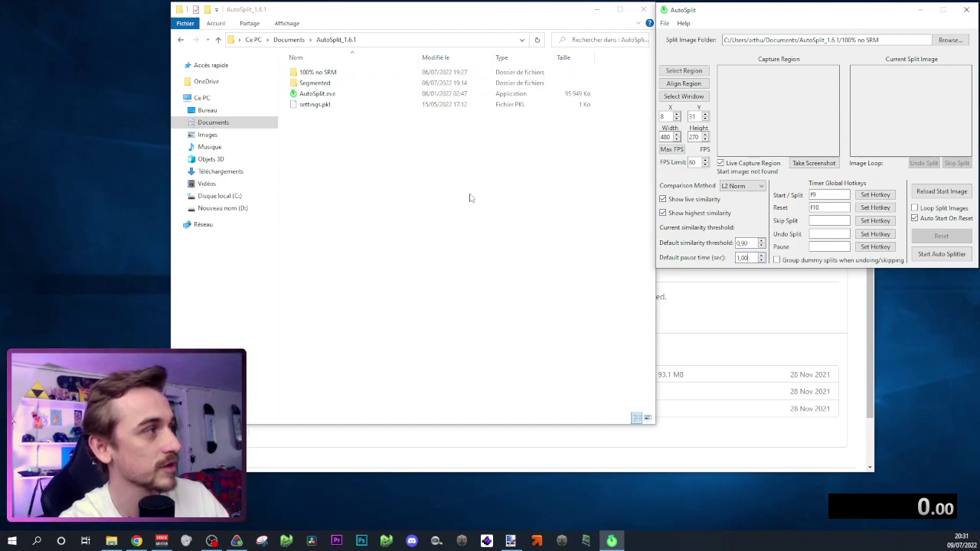
click(383, 156)
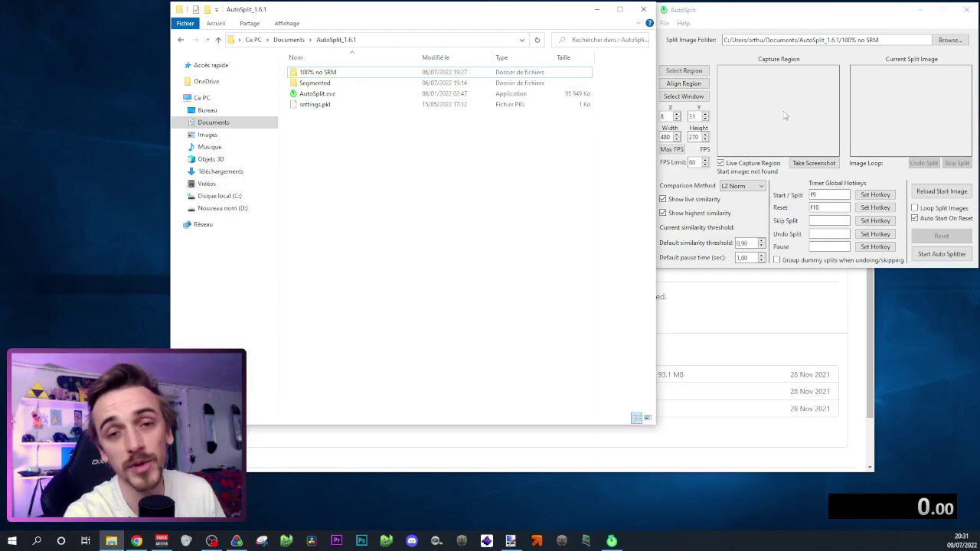
Make a new folder named Demo in AutoSplit_1.6.1, open it, and select AutoSplit's path end
right_click(323, 160)
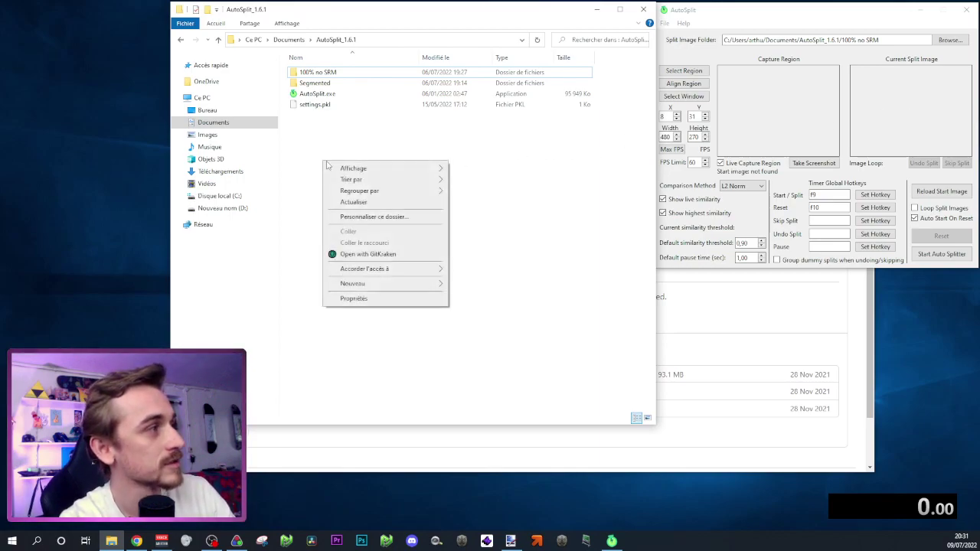
mouse_move(403, 284)
click(499, 285)
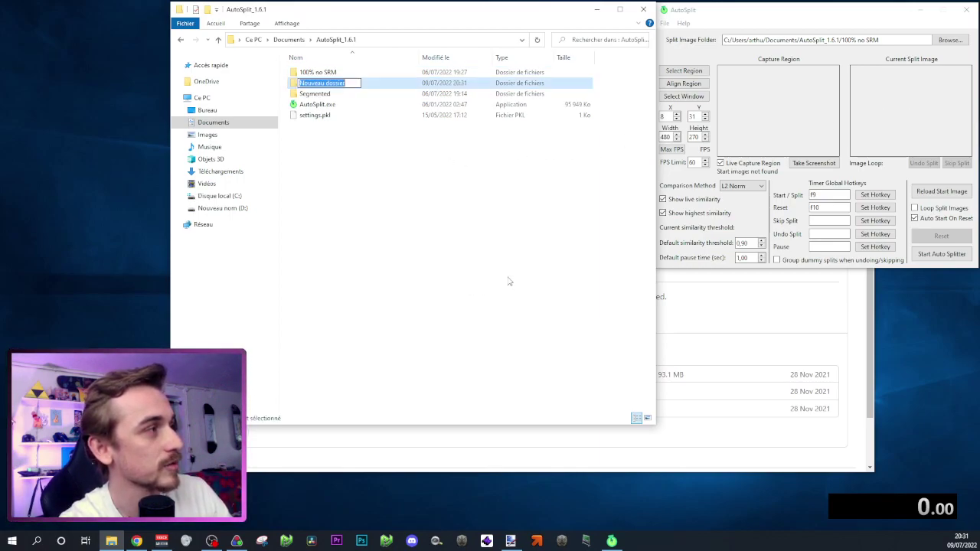
text(De)
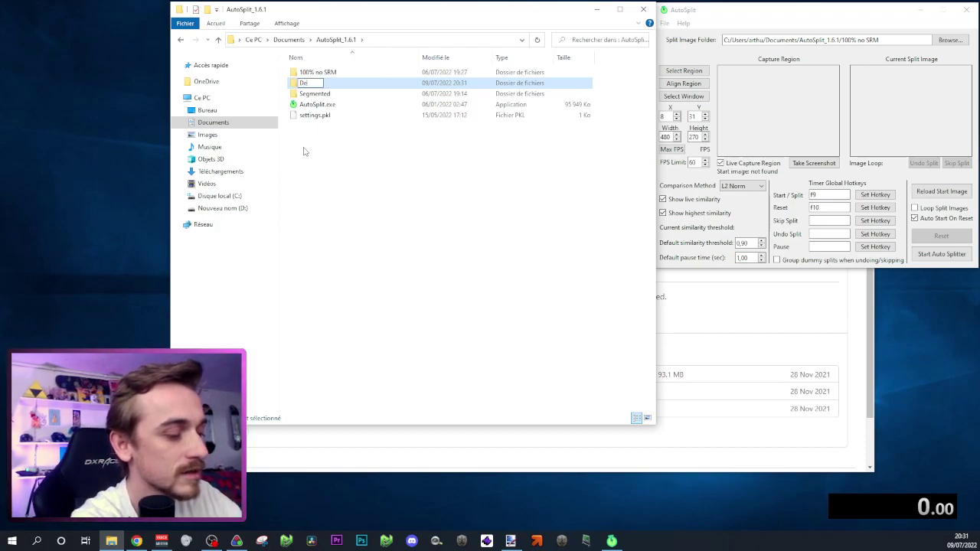
text(mo)
key(Return)
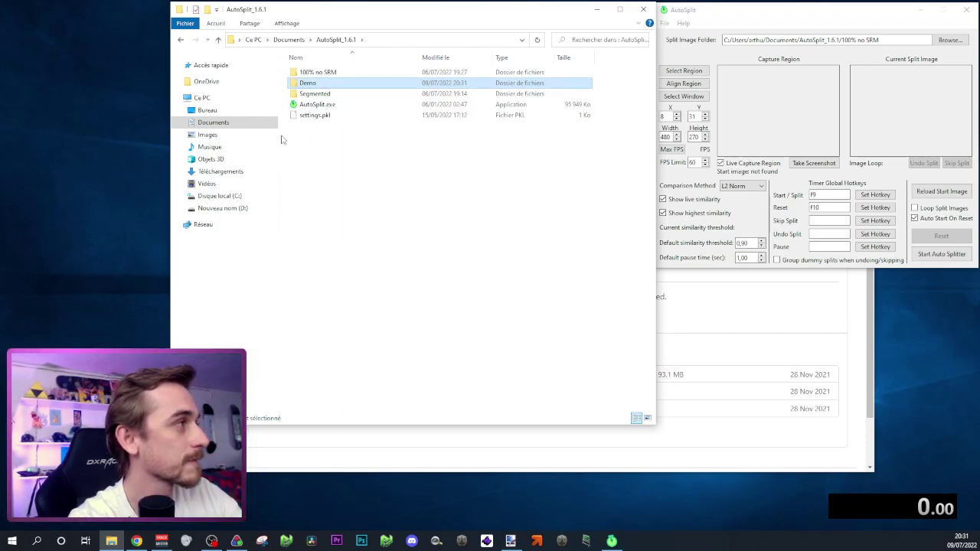
double_click(316, 84)
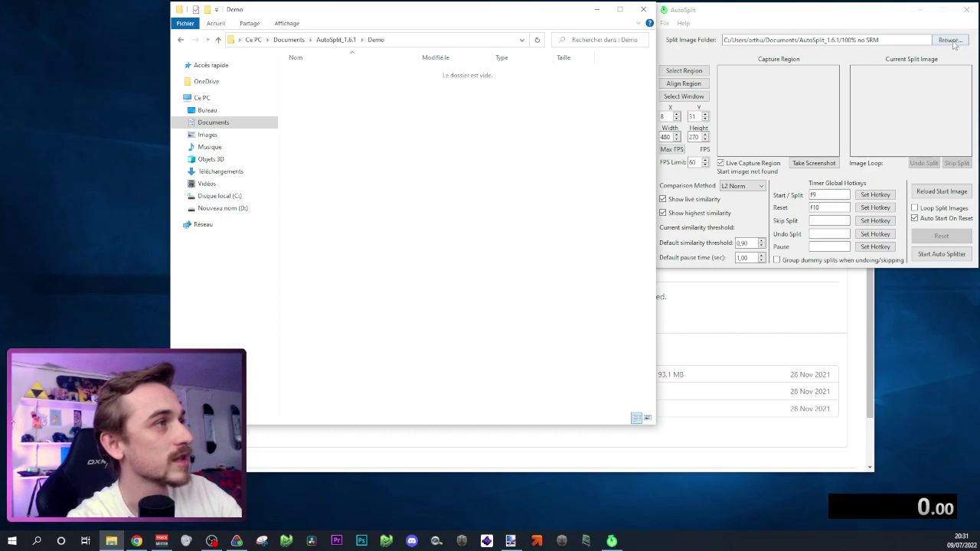
drag(888, 43, 855, 43)
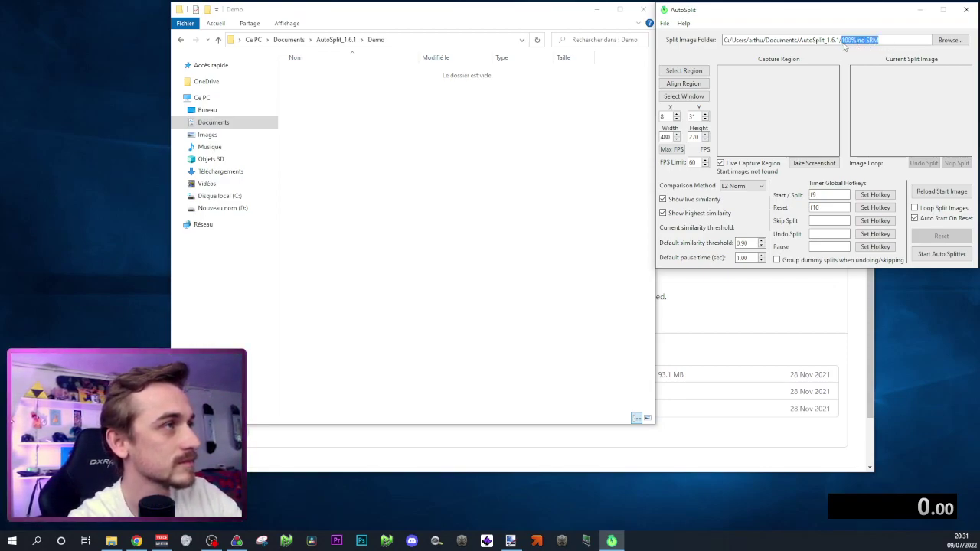
Browse to the Demo folder and choose it as AutoSplit's split image directory
click(944, 42)
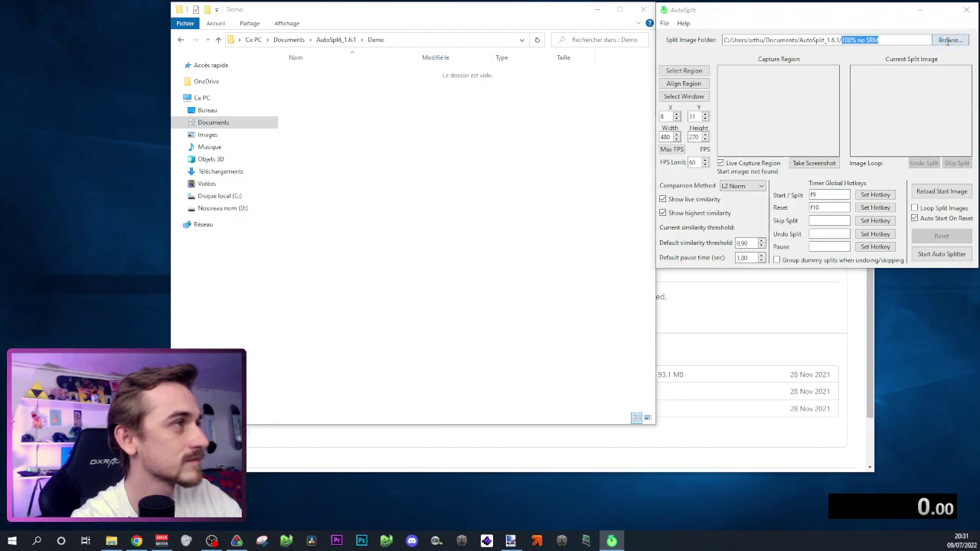
double_click(635, 103)
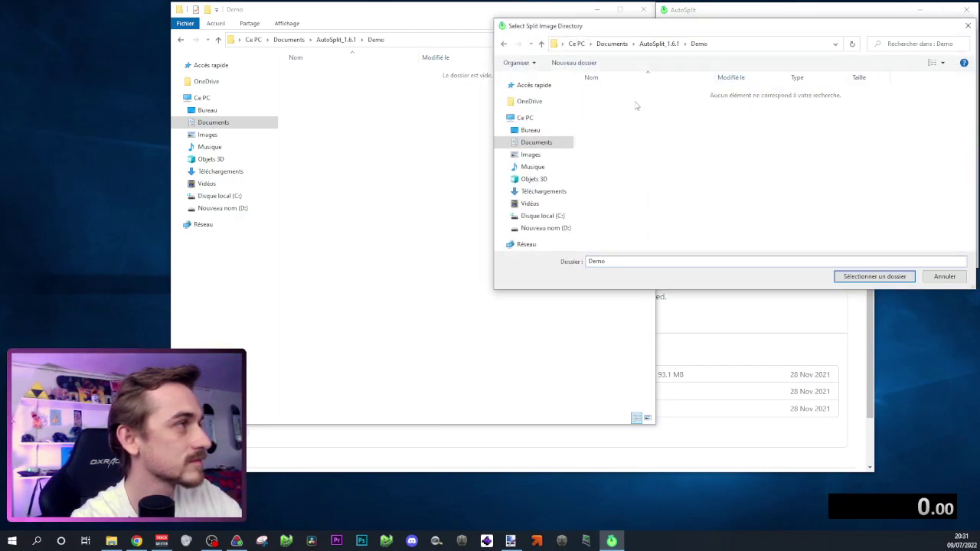
click(880, 276)
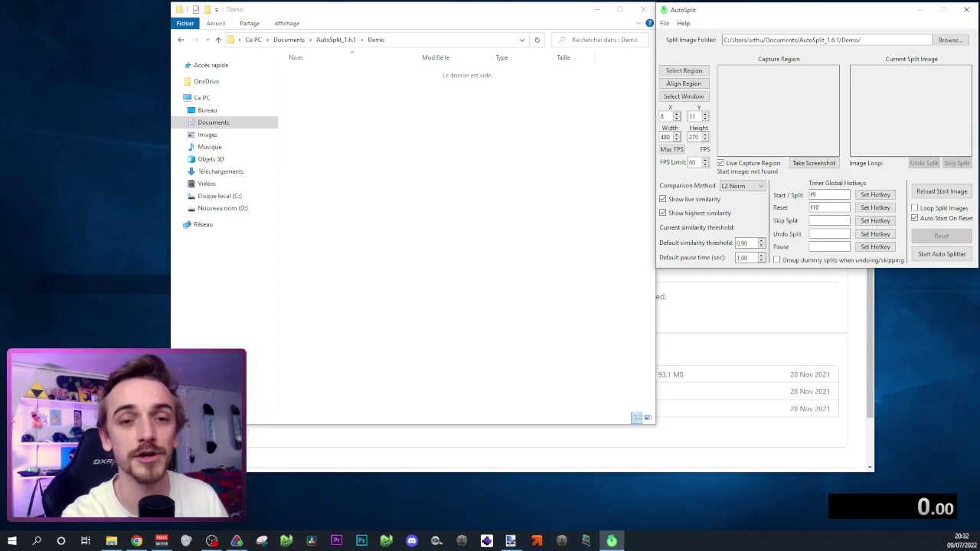
Bring OBS Studio forward, raise its window, and make the OSSC source visible
key(alt+Tab)
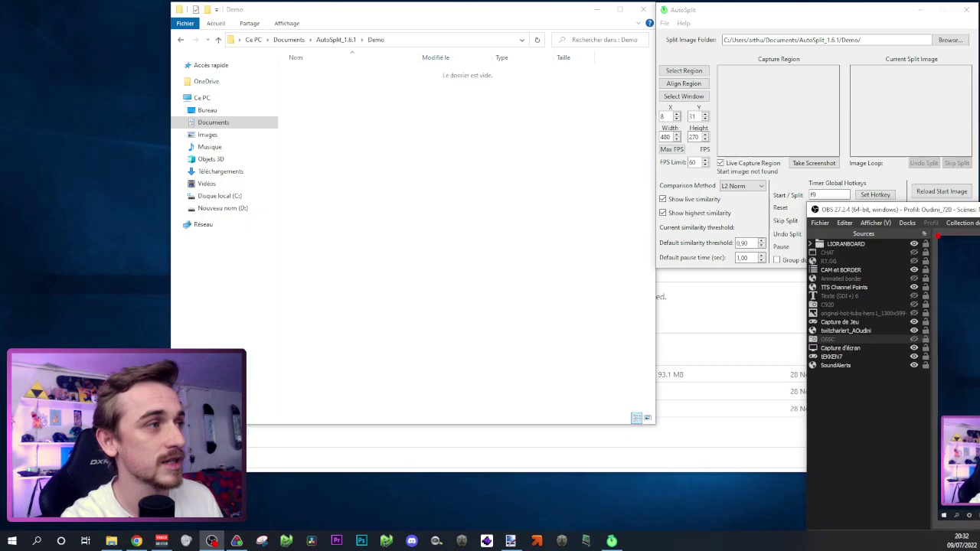
drag(919, 202, 845, 184)
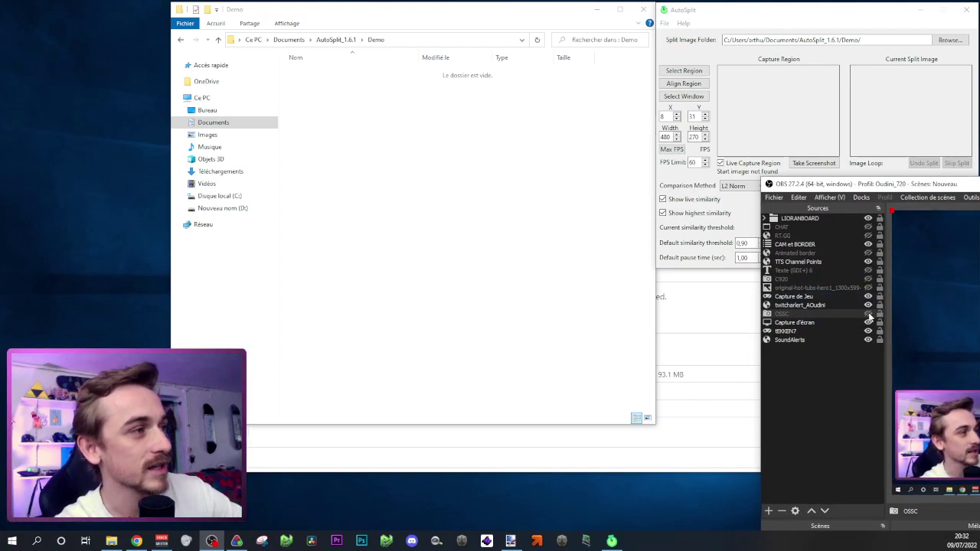
click(868, 314)
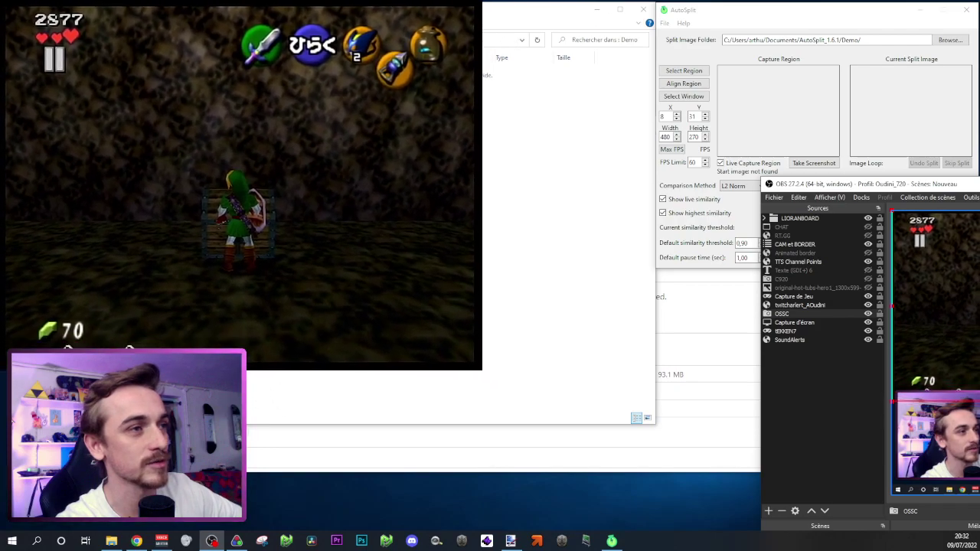
Open a windowed projector of the OSSC source, hide the source, and move the projector left
click(787, 314)
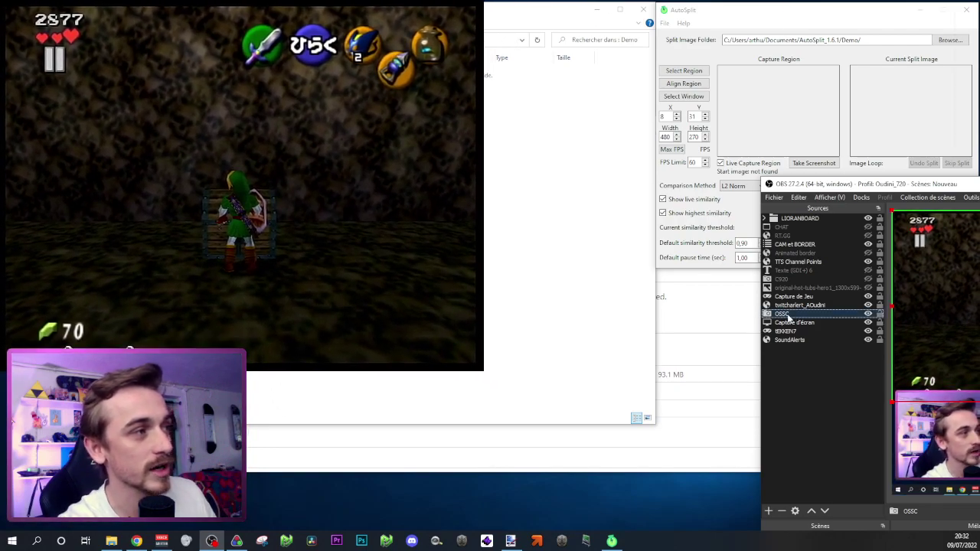
right_click(787, 315)
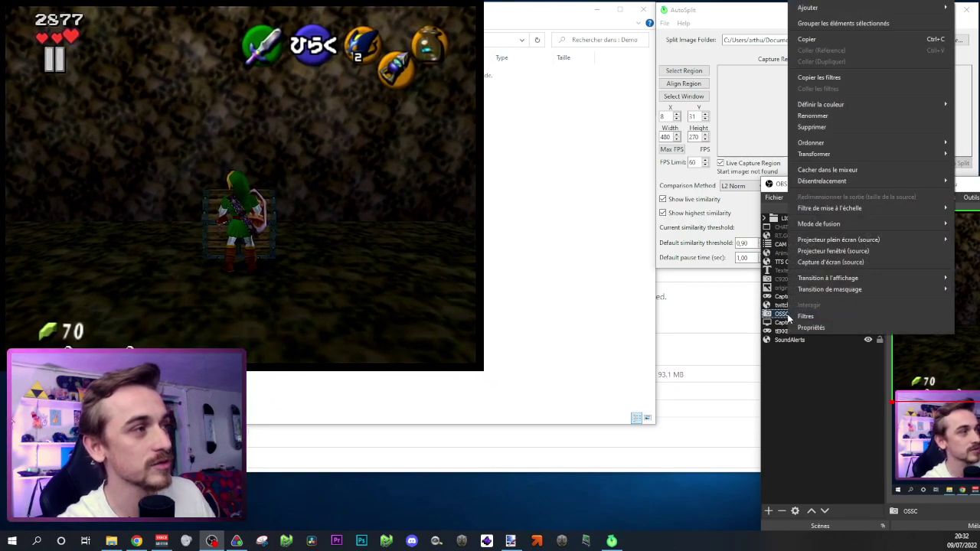
click(857, 256)
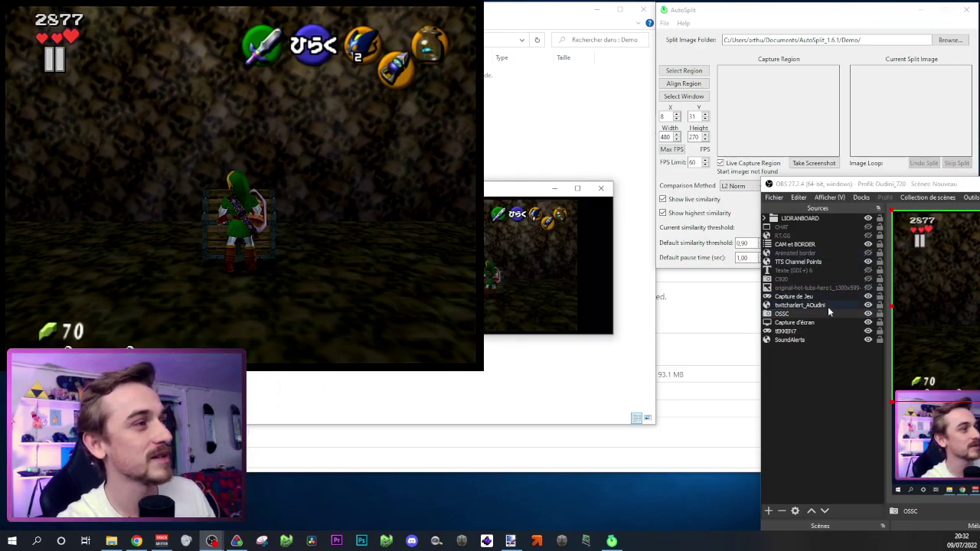
click(867, 314)
drag(484, 189, 571, 159)
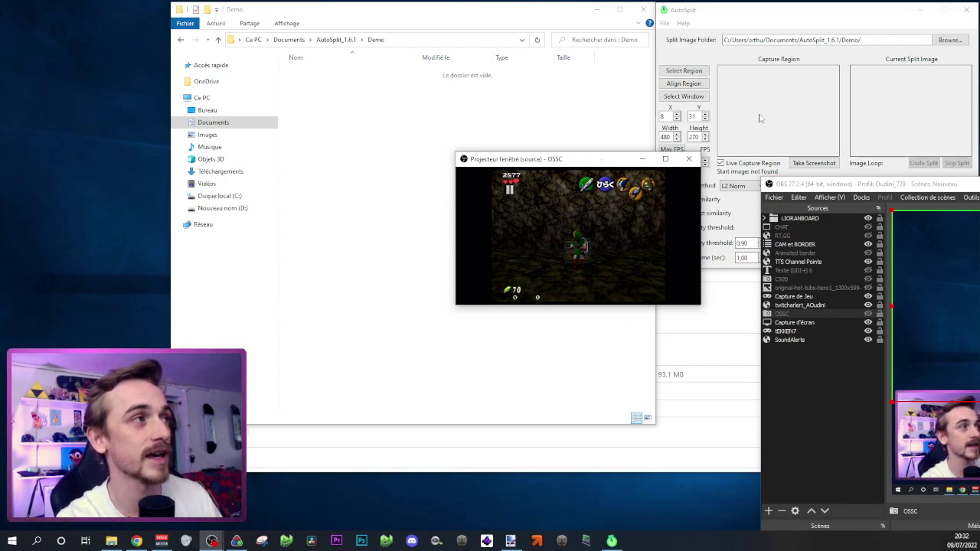
drag(590, 163, 496, 157)
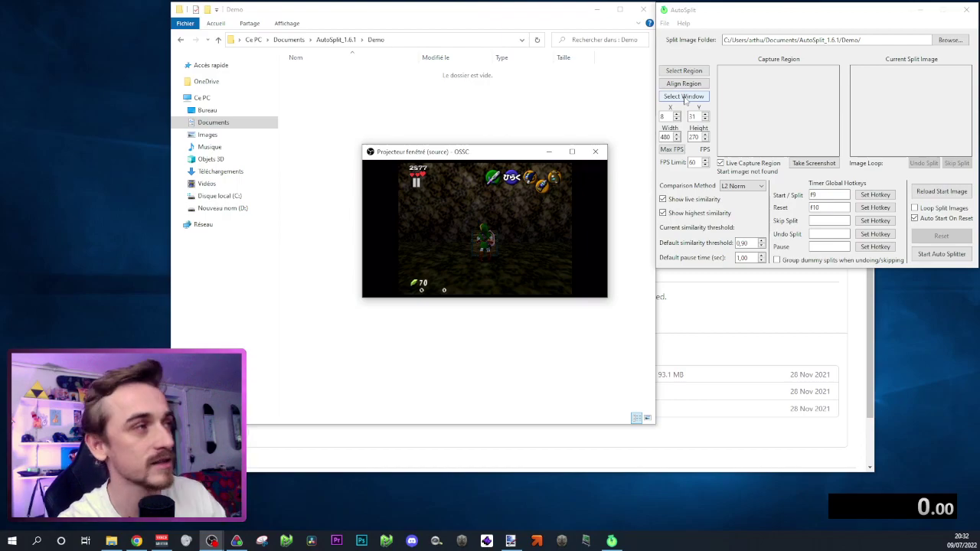
Set AutoSplit to capture the OSSC projector window and save a frame as 001_SplitImage.png
click(684, 97)
click(474, 206)
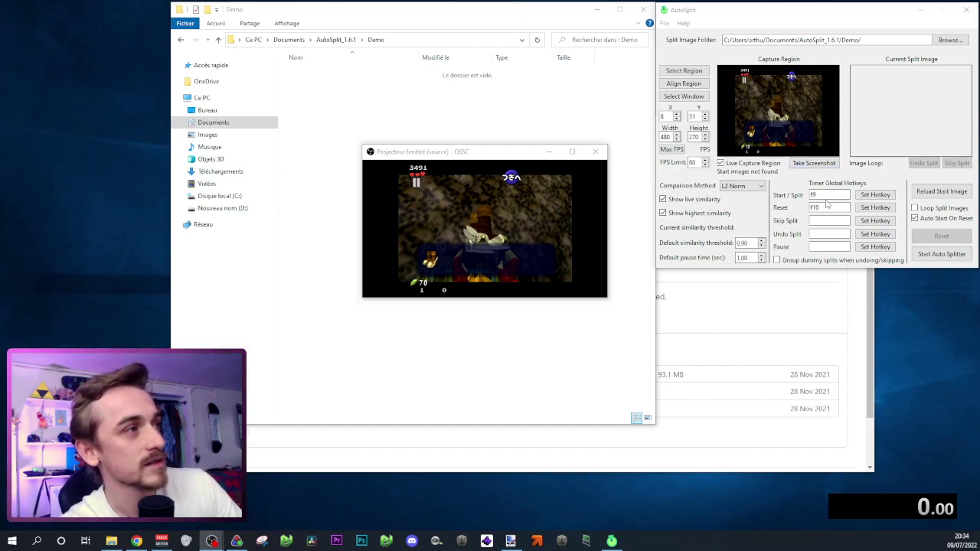
click(814, 163)
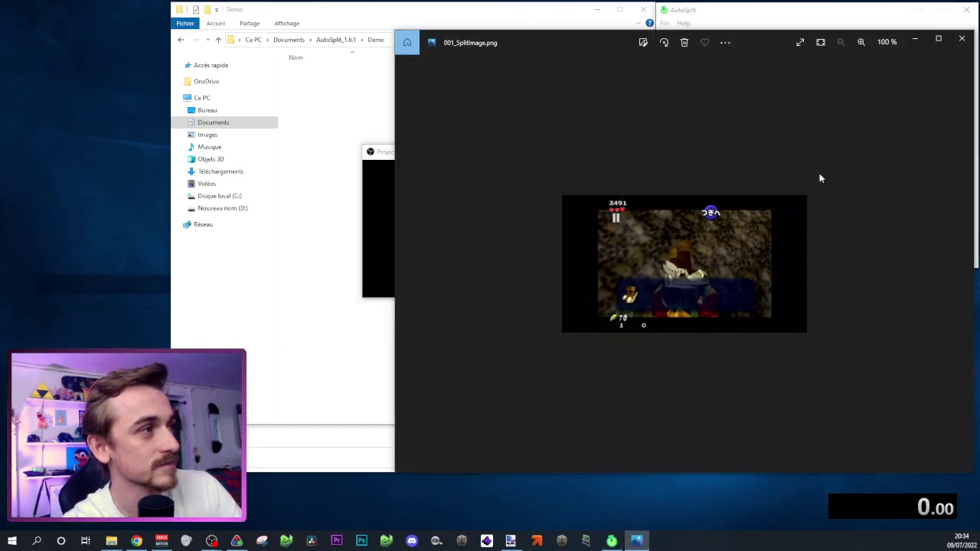
Close the Photos preview to show the Demo folder listing 001_SplitImage.png
click(962, 38)
click(341, 119)
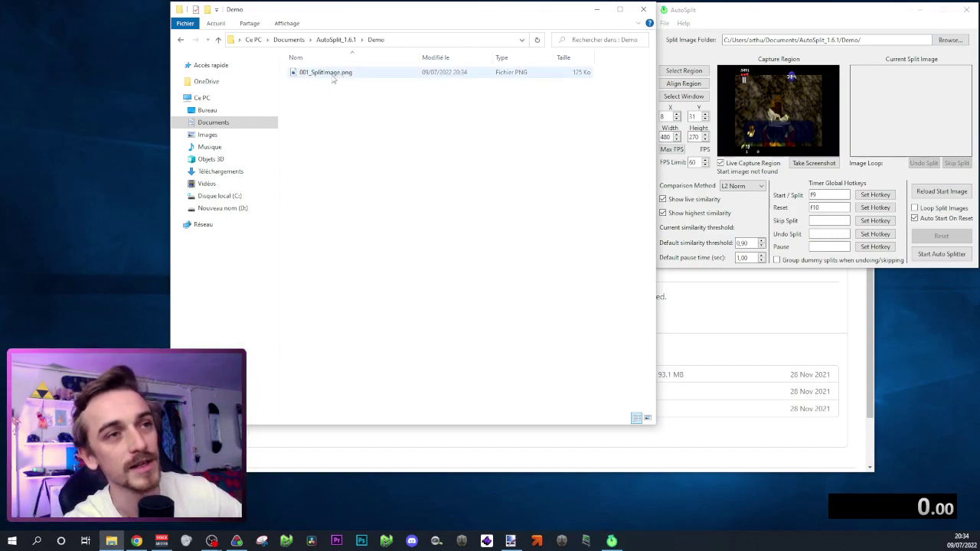
mouse_move(333, 79)
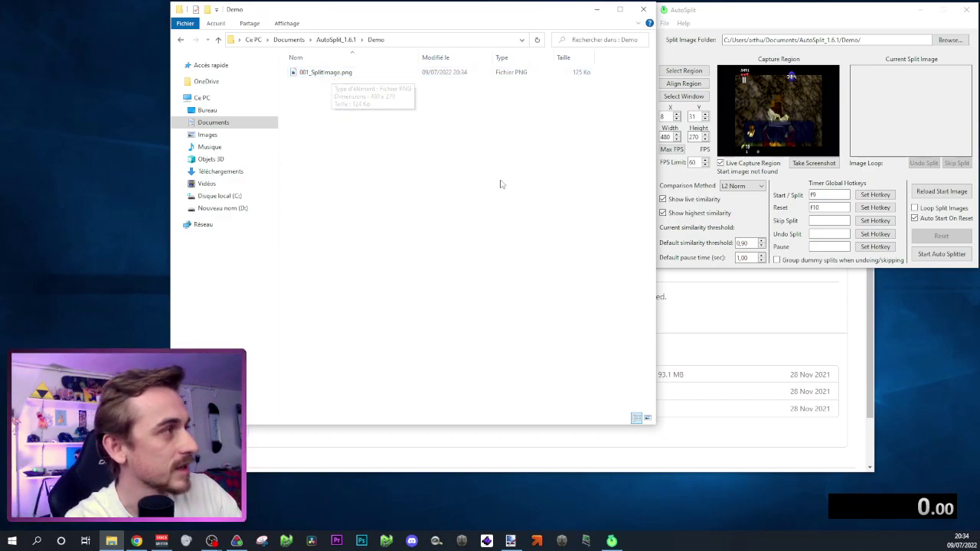
click(510, 541)
Drop 001_SplitImage.png from Explorer into paint.net and open it as a new image
click(430, 14)
mouse_move(327, 73)
mouse_down()
mouse_move(593, 227)
mouse_move(687, 313)
mouse_up()
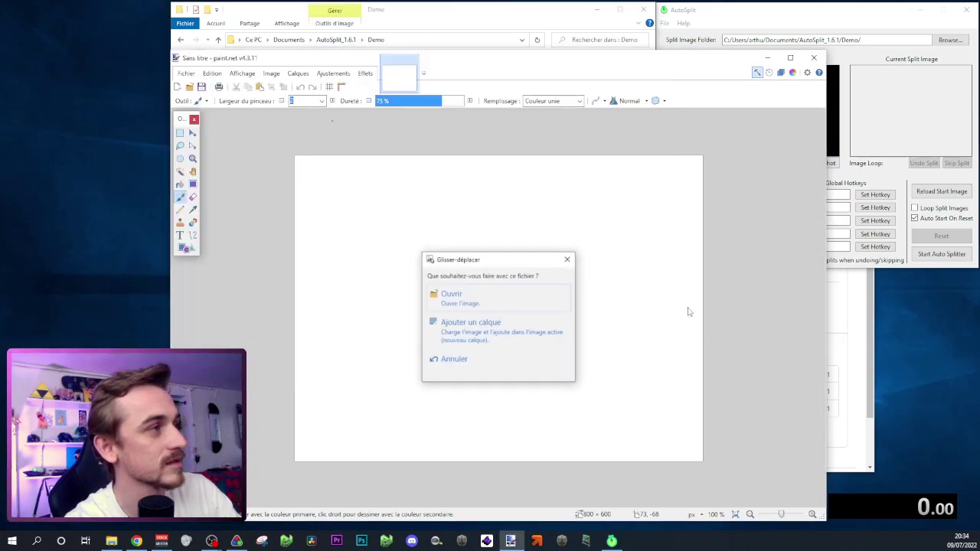
click(476, 298)
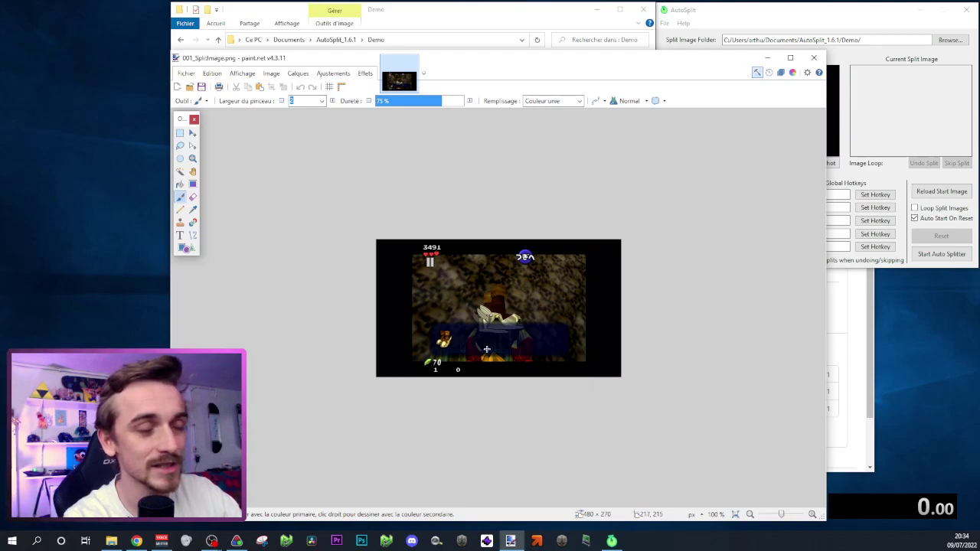
Zoom and pan the screenshot view in on the boots icon
scroll(499, 328, up, 2)
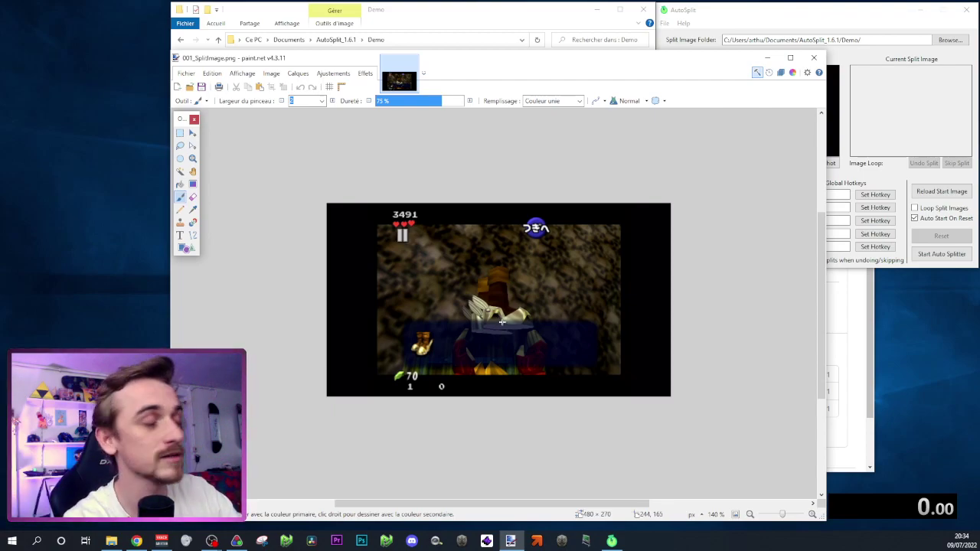
scroll(500, 332, up, 5)
scroll(505, 331, down, 3)
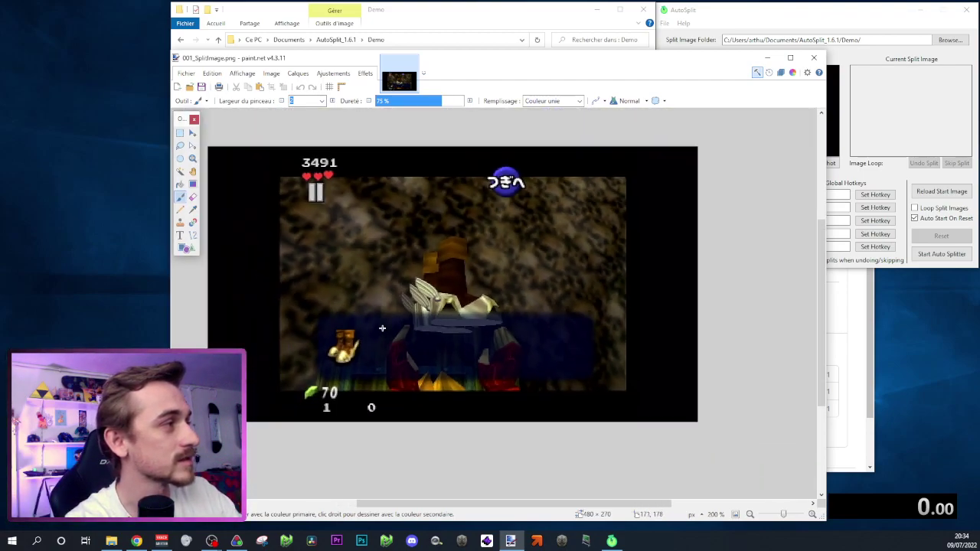
drag(432, 318, 511, 321)
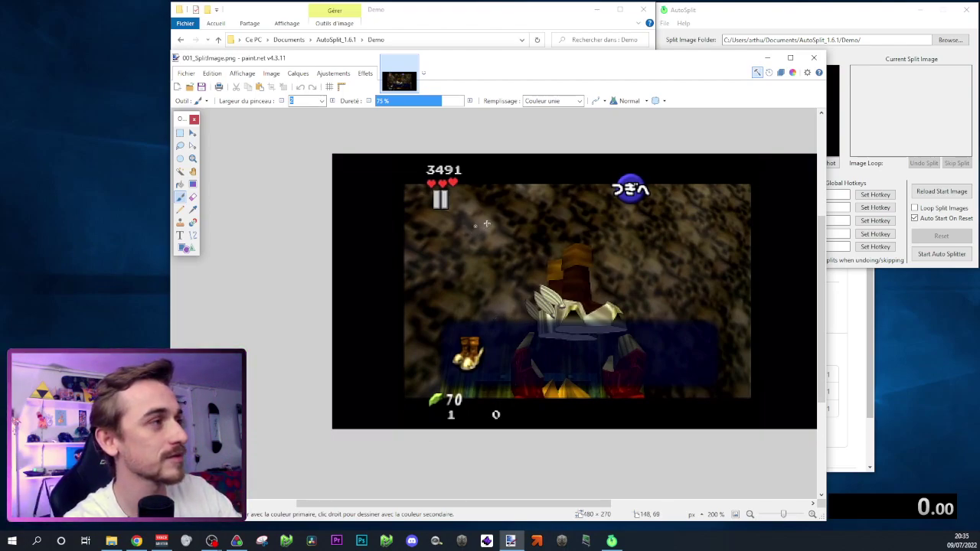
mouse_move(568, 294)
mouse_down()
mouse_move(508, 307)
mouse_move(614, 271)
mouse_up()
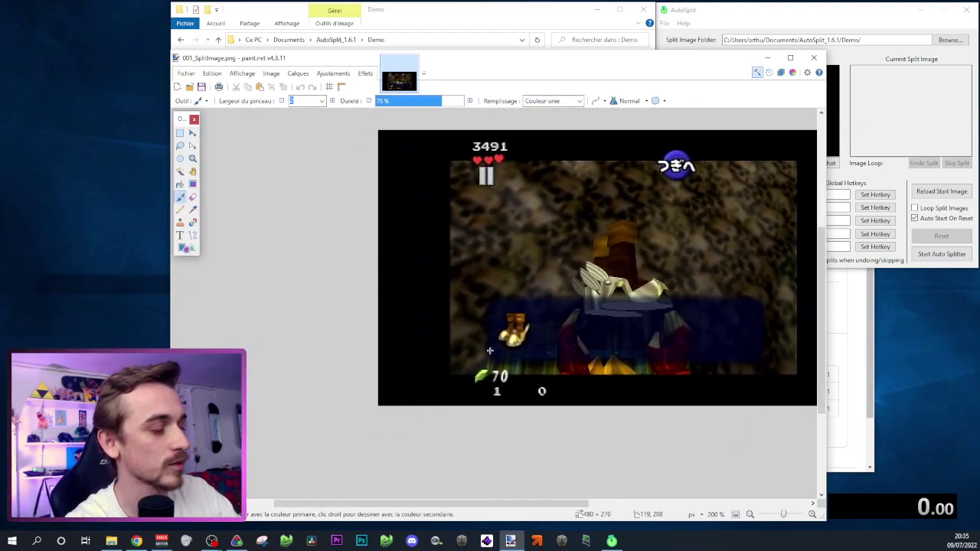
scroll(498, 345, up, 7)
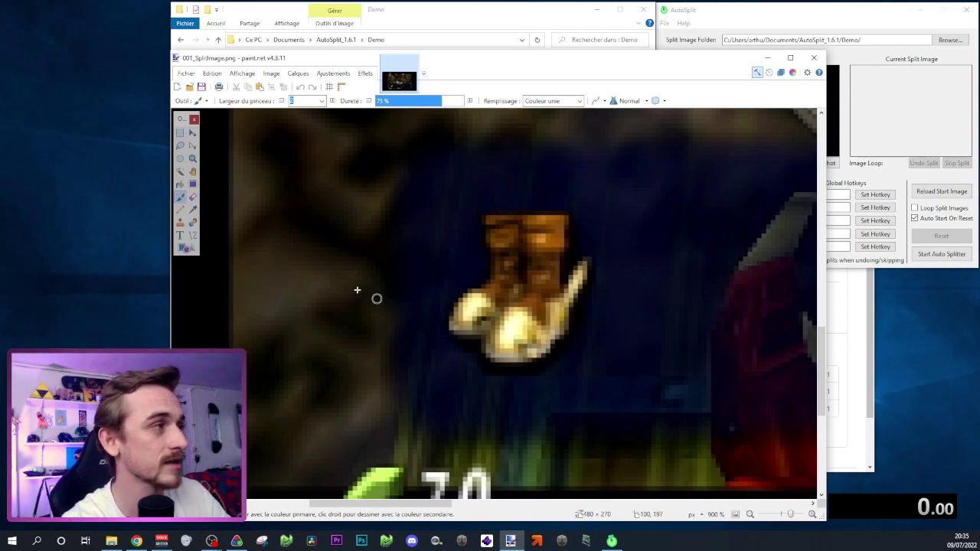
Select a 43 × 43 square around the boots, invert it, and delete the rest to transparency
click(180, 133)
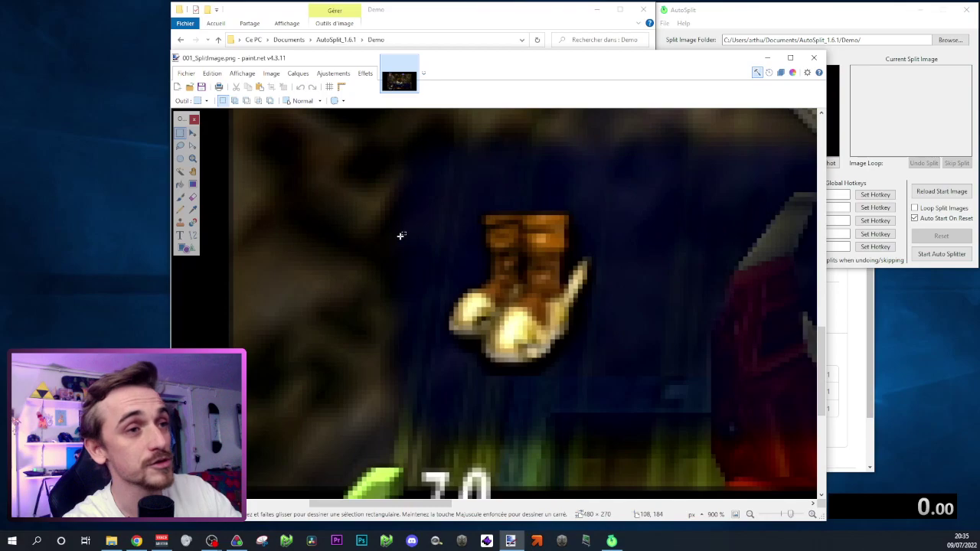
drag(416, 188, 611, 382)
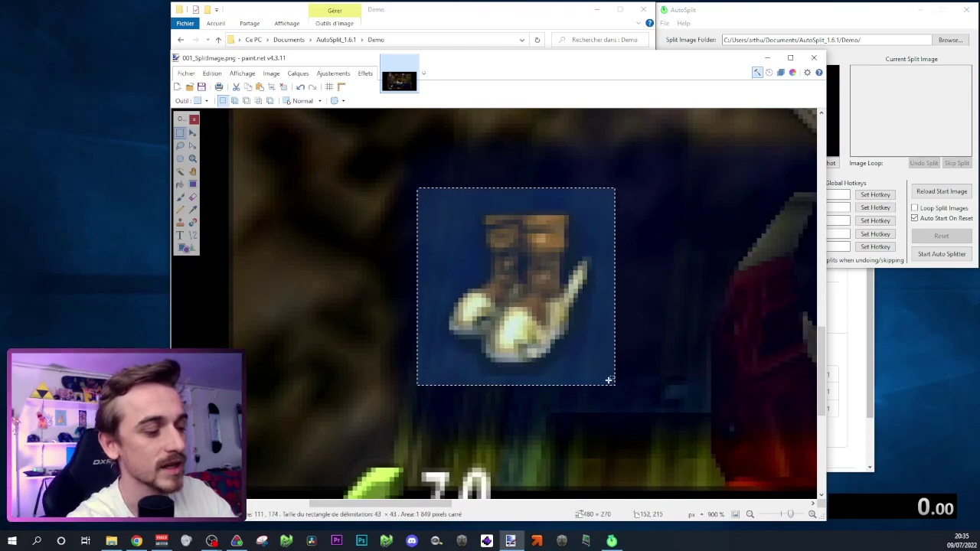
key(ctrl+i)
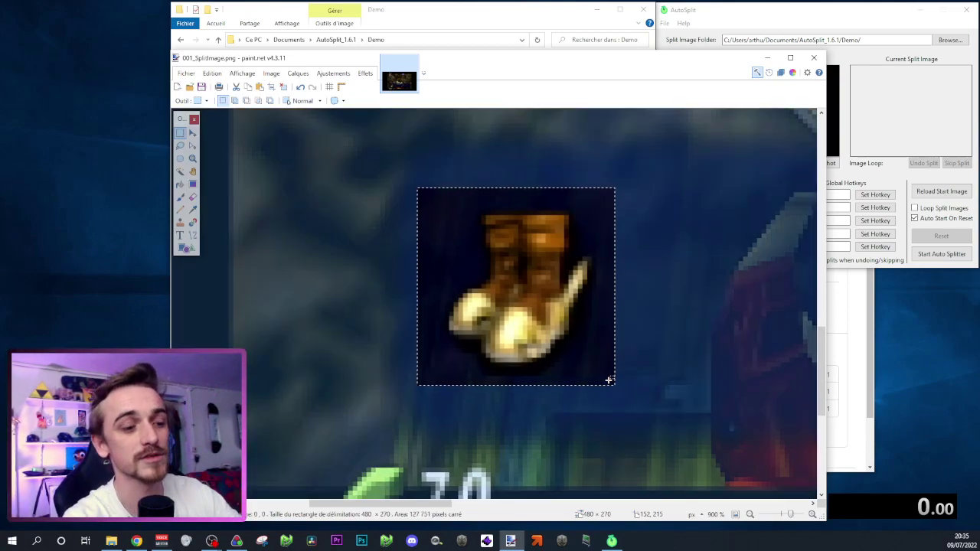
key(Delete)
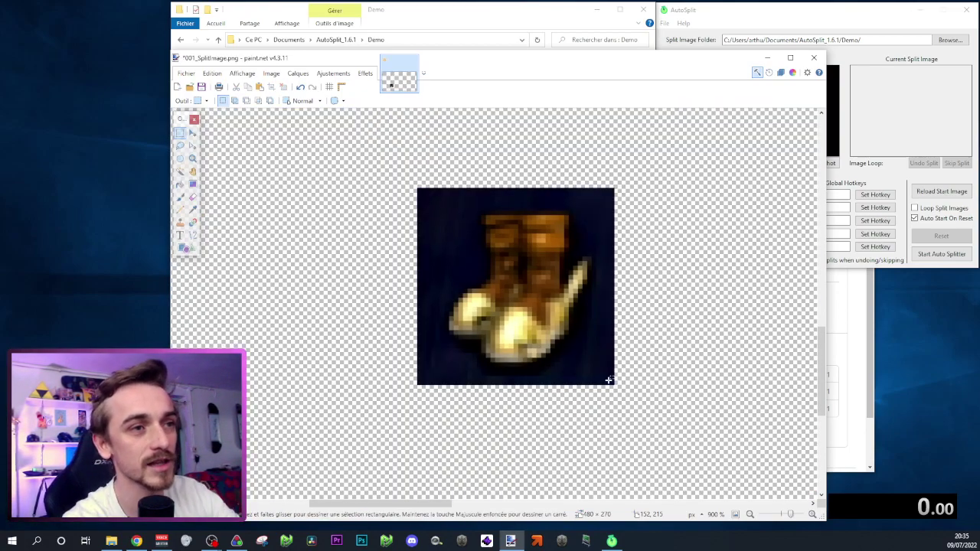
Erase the dark blue background around the boots using a lower-tolerance Magic Wand selection
click(181, 172)
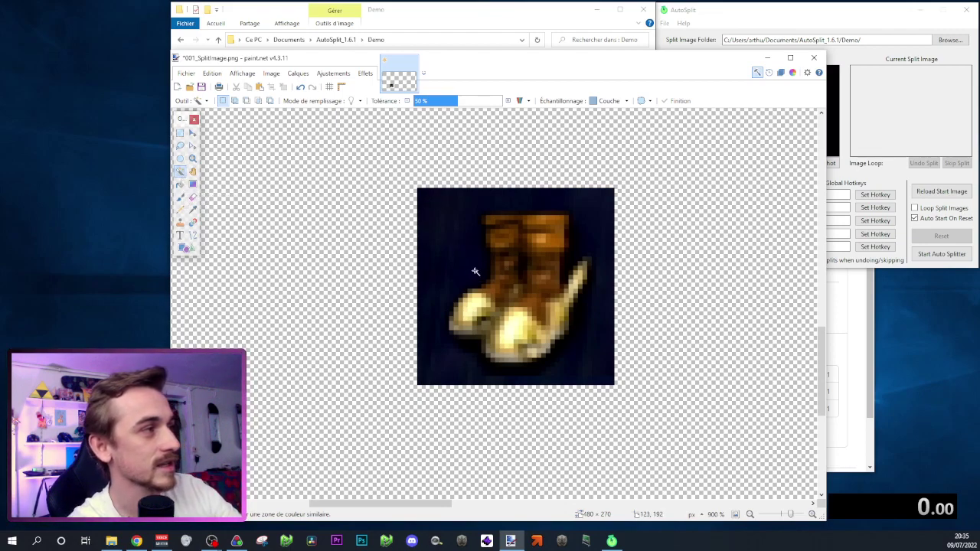
click(440, 220)
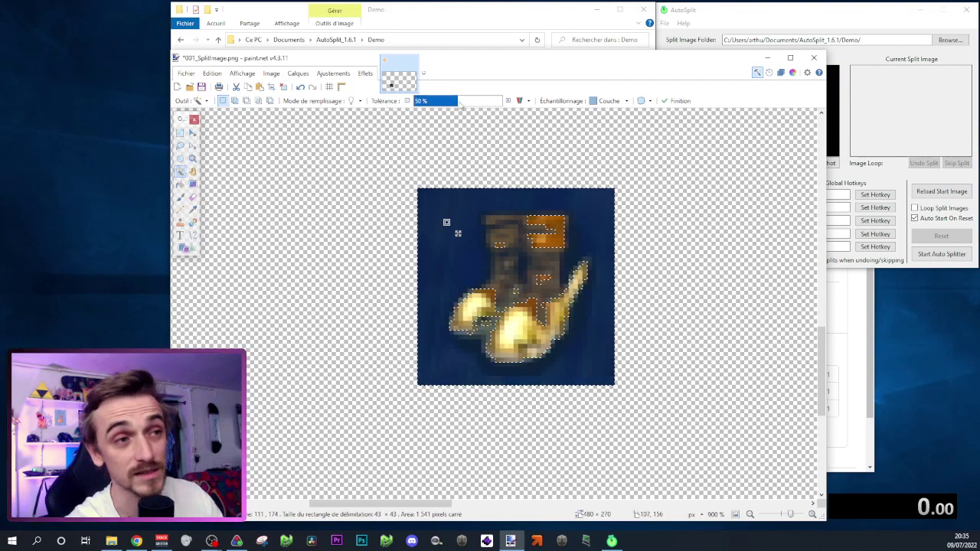
drag(459, 107, 440, 106)
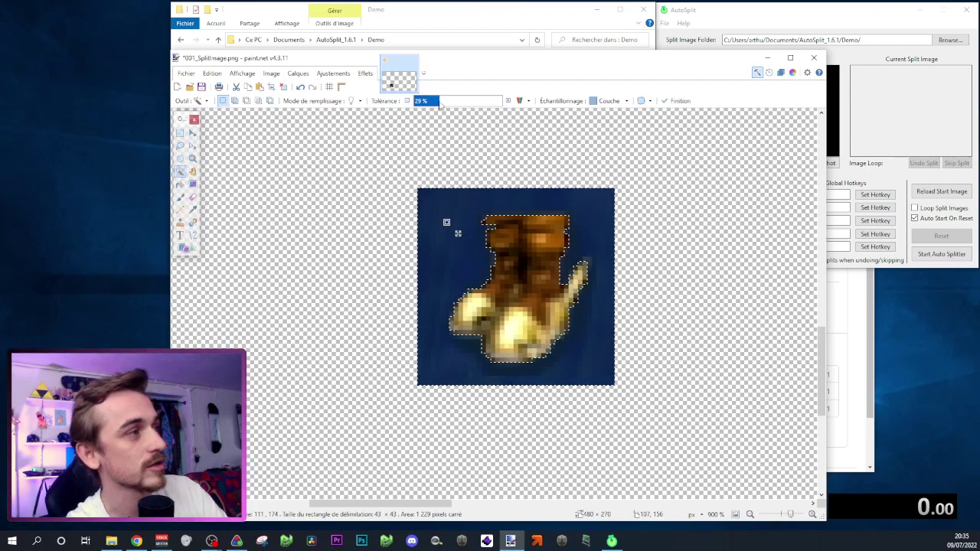
key(Delete)
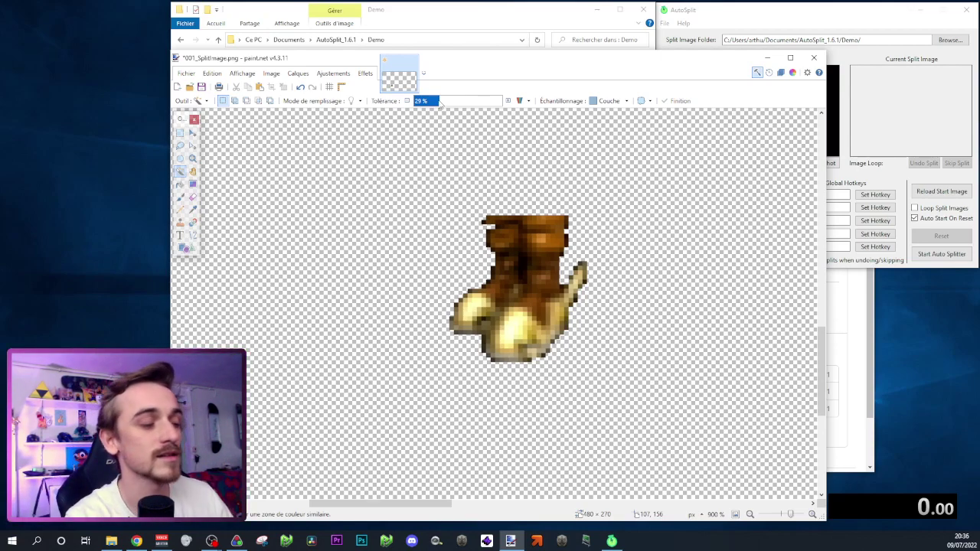
key(ctrl+shift+s)
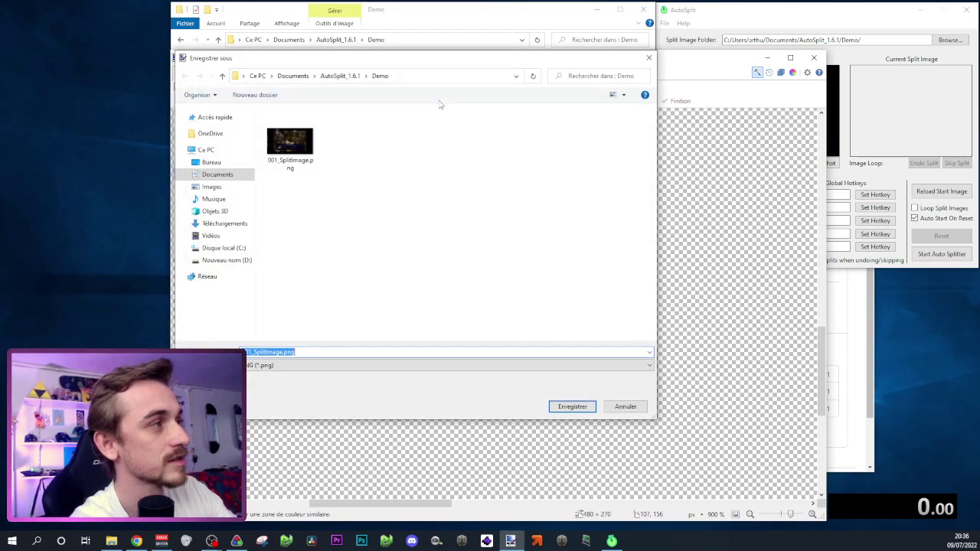
Rename the save file in Demo to 001_SplitImage_.png by adding an underscore
click(298, 150)
click(291, 352)
click(285, 352)
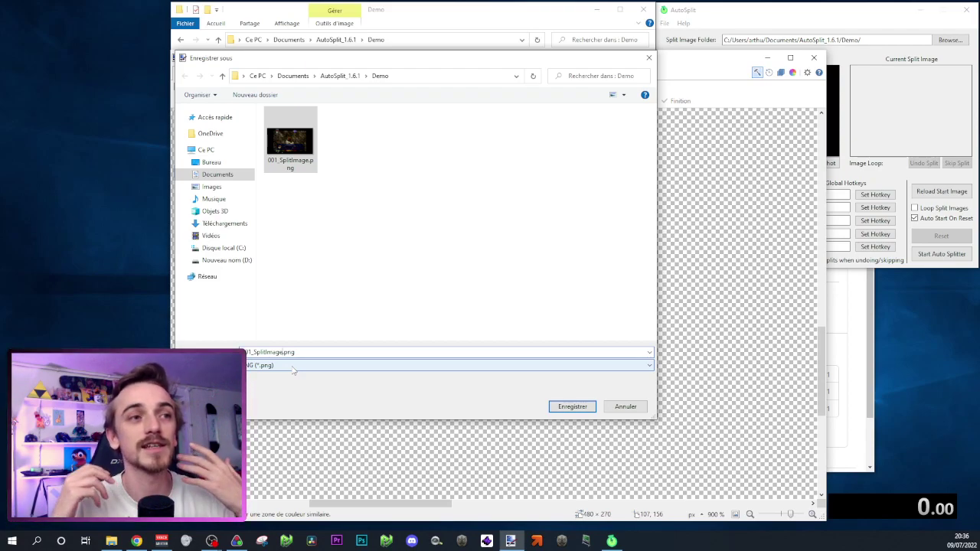
drag(375, 61, 476, 61)
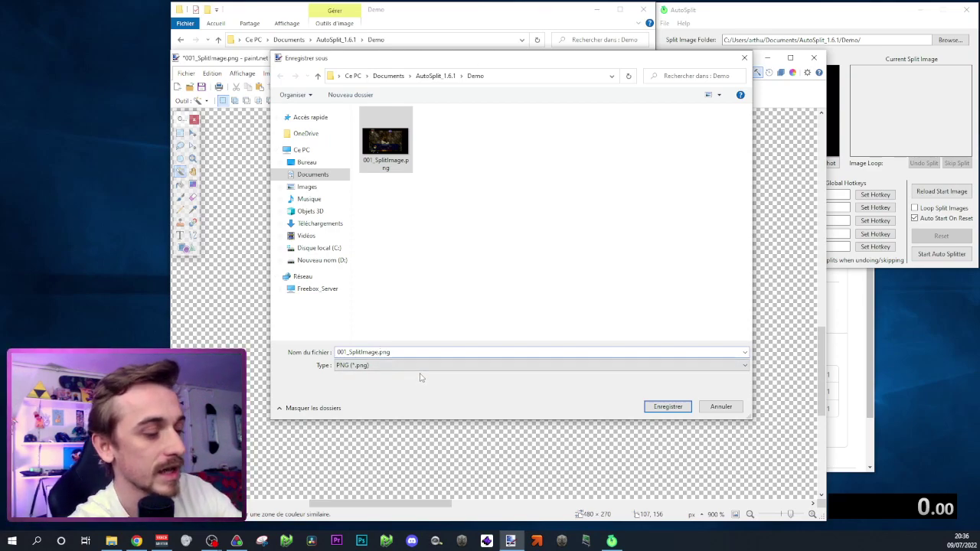
text(_)
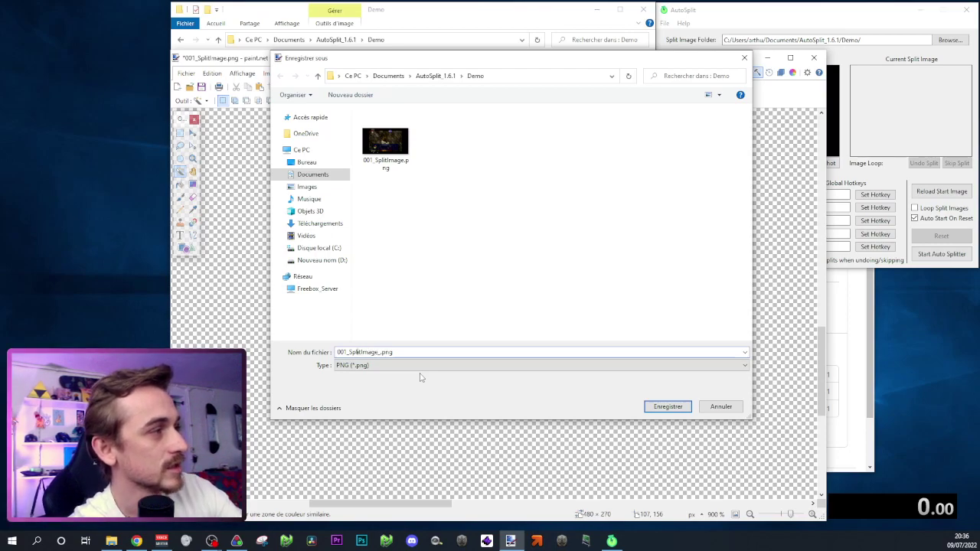